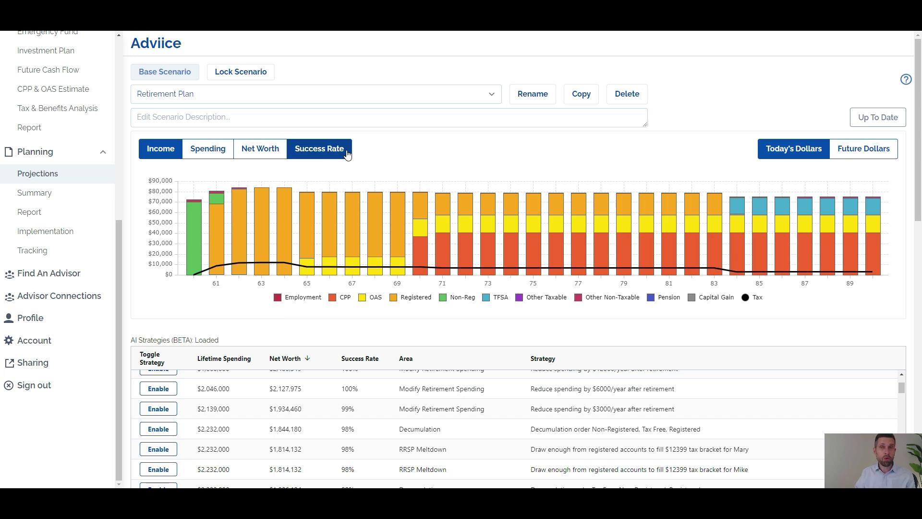
Show the success rate projection for the Retirement Plan scenario and look over the yearly projection table
click(347, 153)
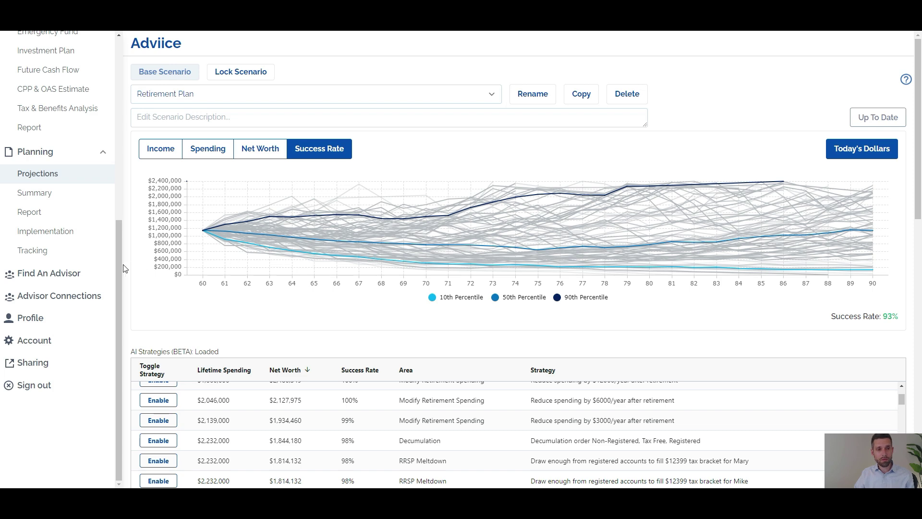
scroll(317, 316, down, 10)
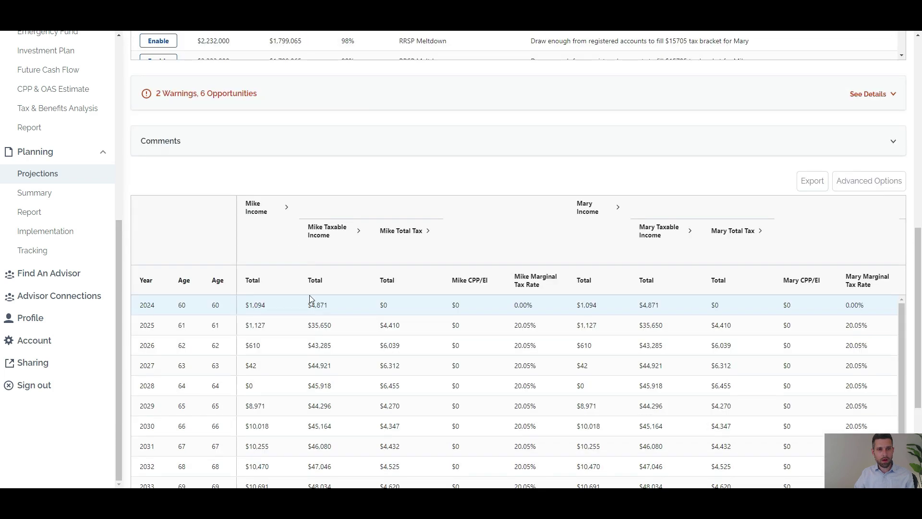
scroll(178, 204, up, 10)
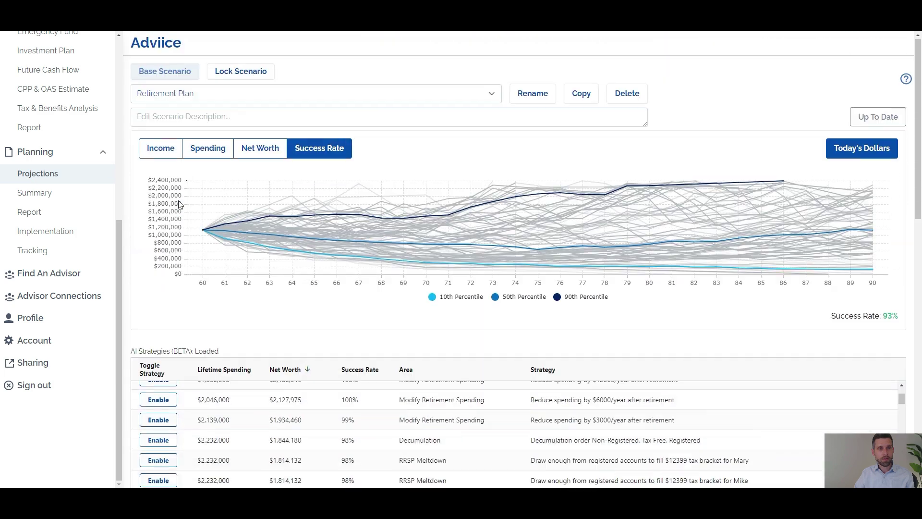
Review the plan's underlying data on the Expenses, Net Worth and CPP & OAS Estimate pages
scroll(119, 236, up, 6)
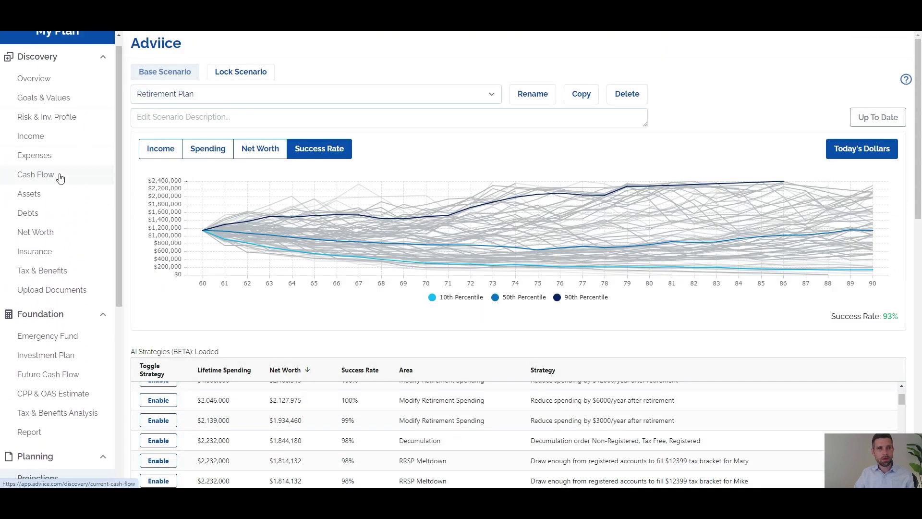
click(61, 159)
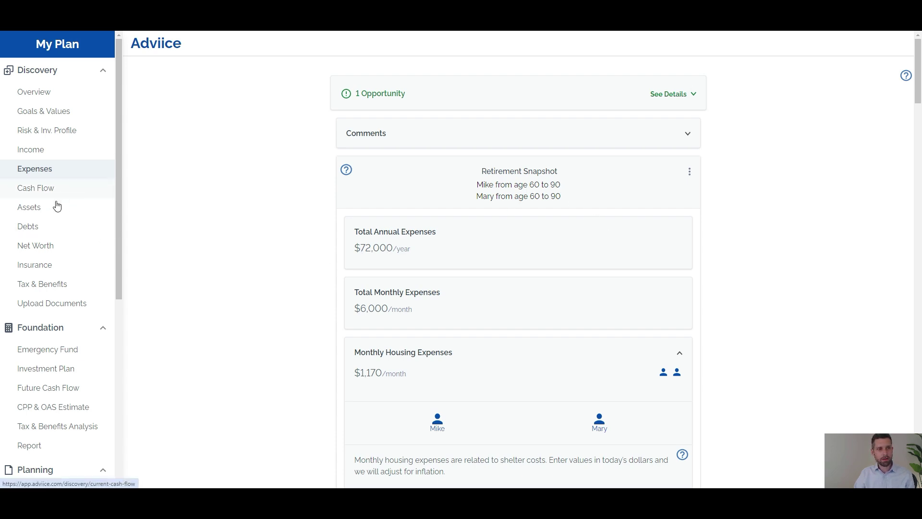
click(44, 250)
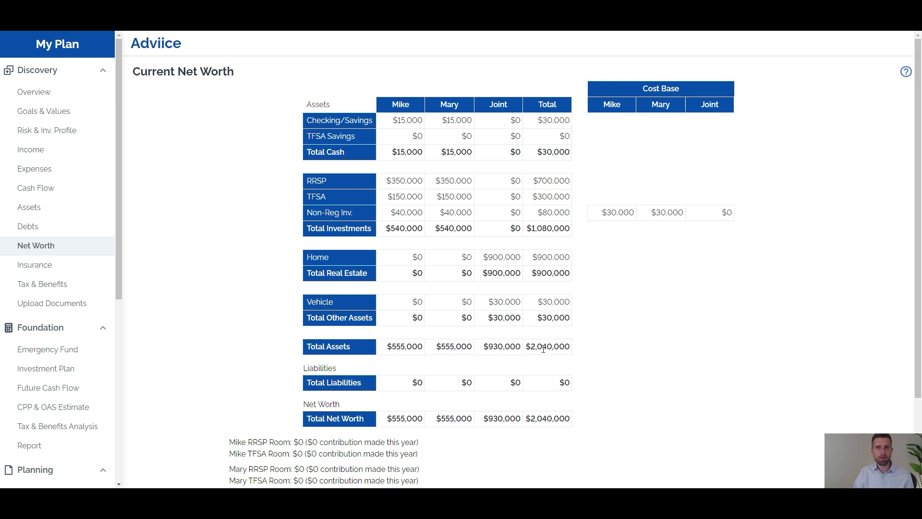
click(61, 412)
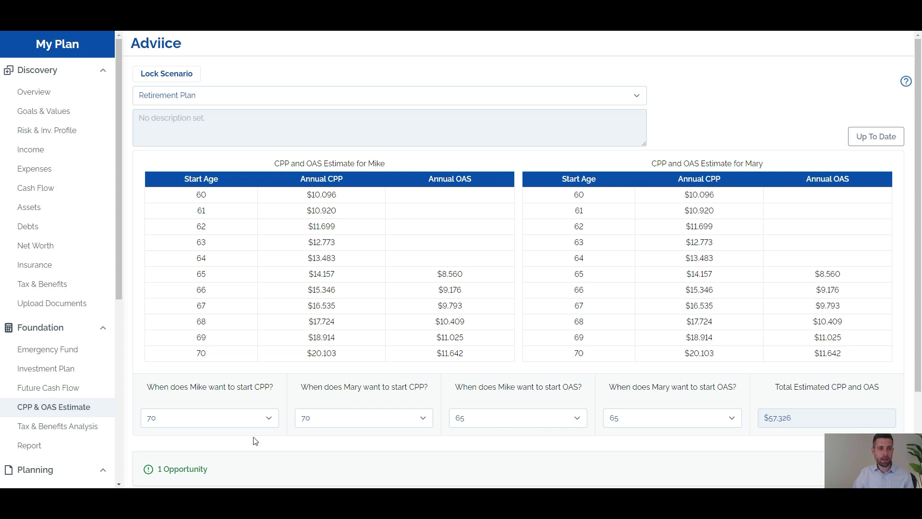
Return to the planning projections and inspect the income chart's non-registered, registered and TFSA withdrawals at ages 60, 62 and 85
scroll(72, 417, down, 3)
click(55, 331)
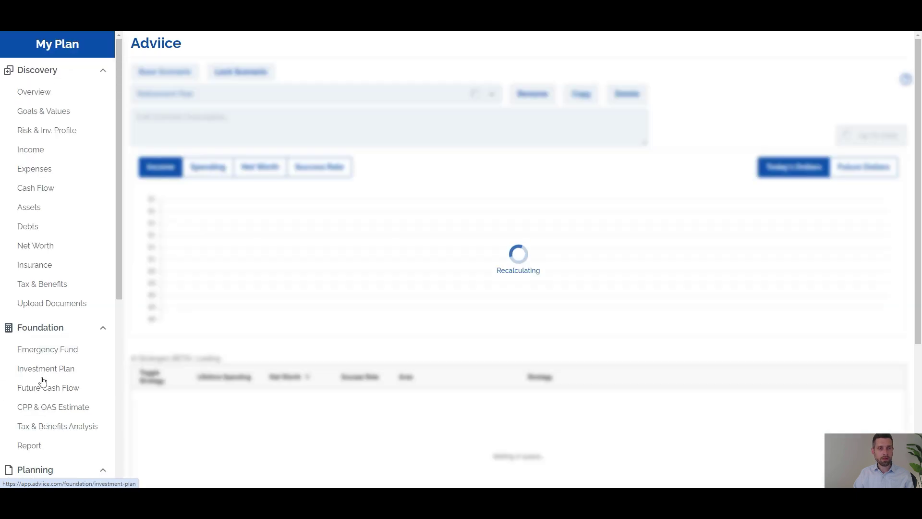
scroll(47, 382, down, 4)
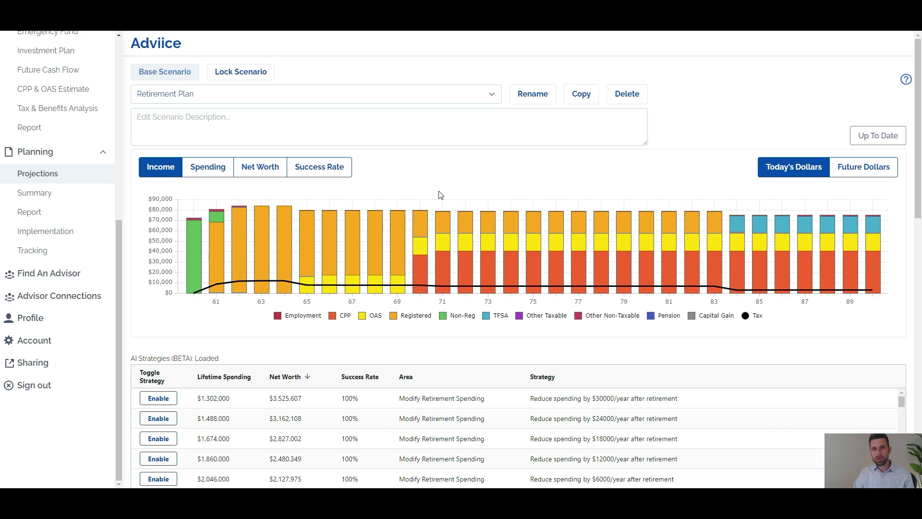
mouse_move(192, 246)
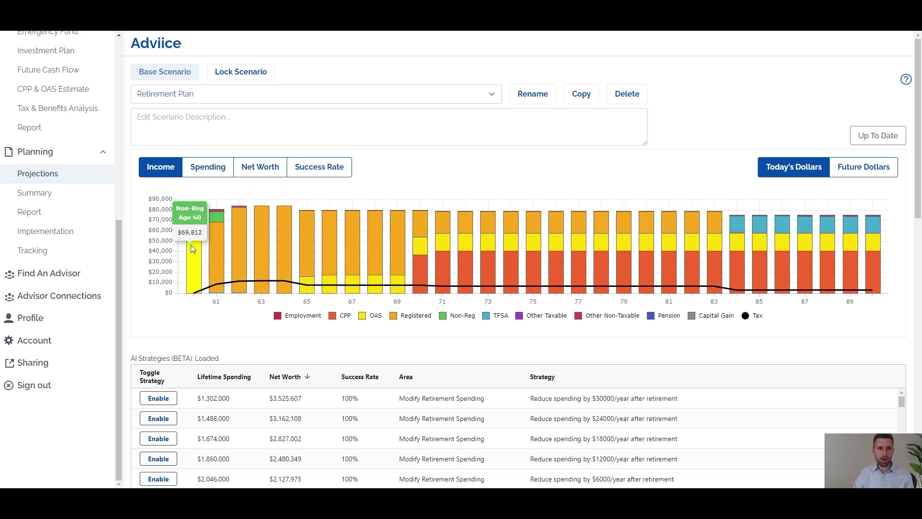
mouse_move(247, 239)
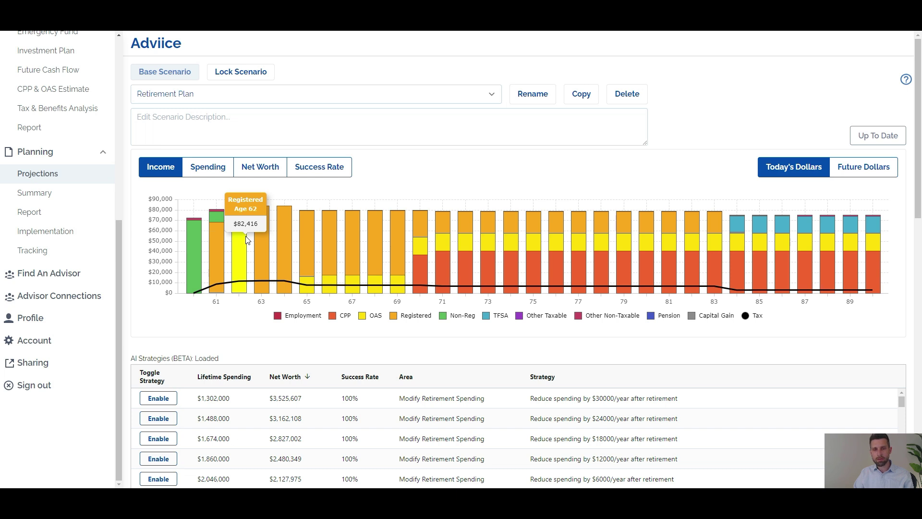
mouse_move(779, 239)
mouse_move(761, 226)
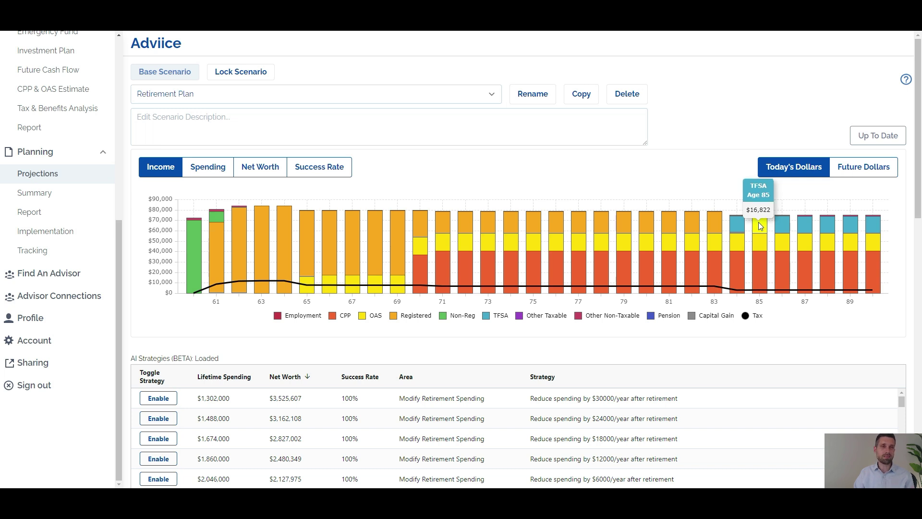
Review the Retirement Plan's net worth, success rate and spending projection charts
click(276, 179)
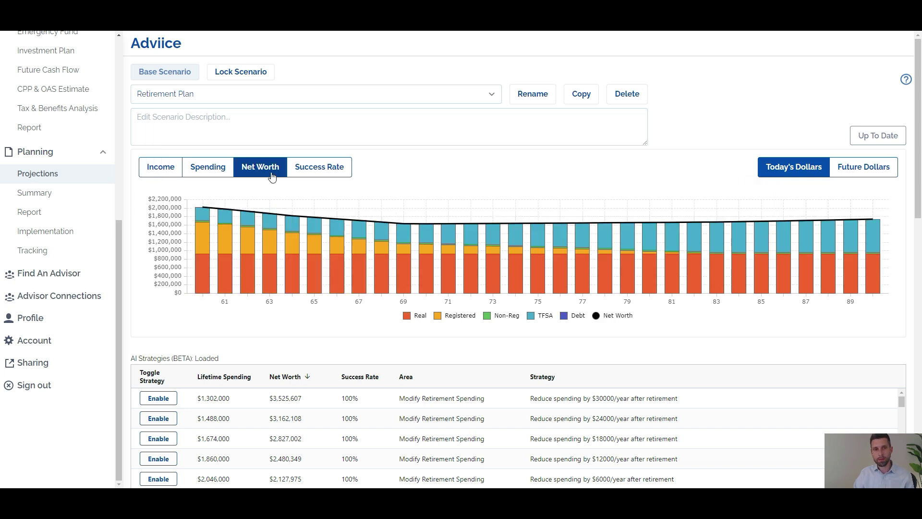
mouse_move(352, 212)
mouse_move(416, 220)
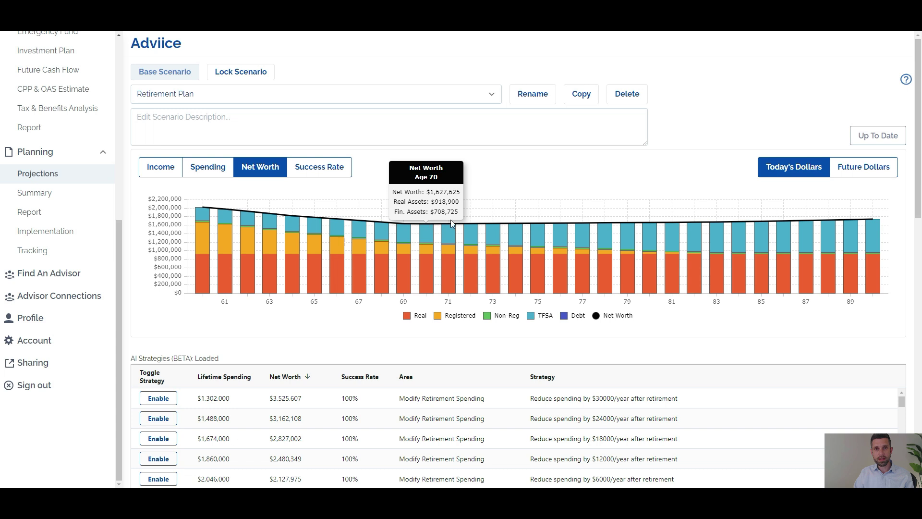
click(341, 172)
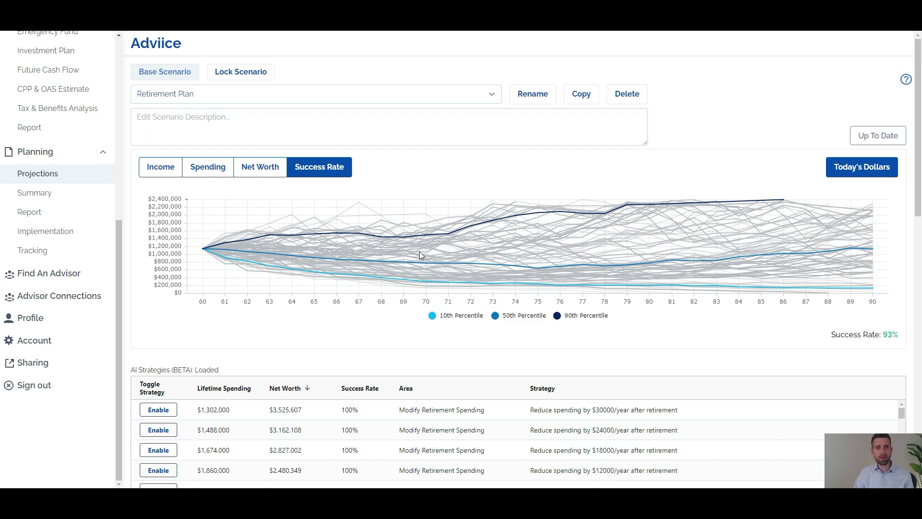
click(210, 173)
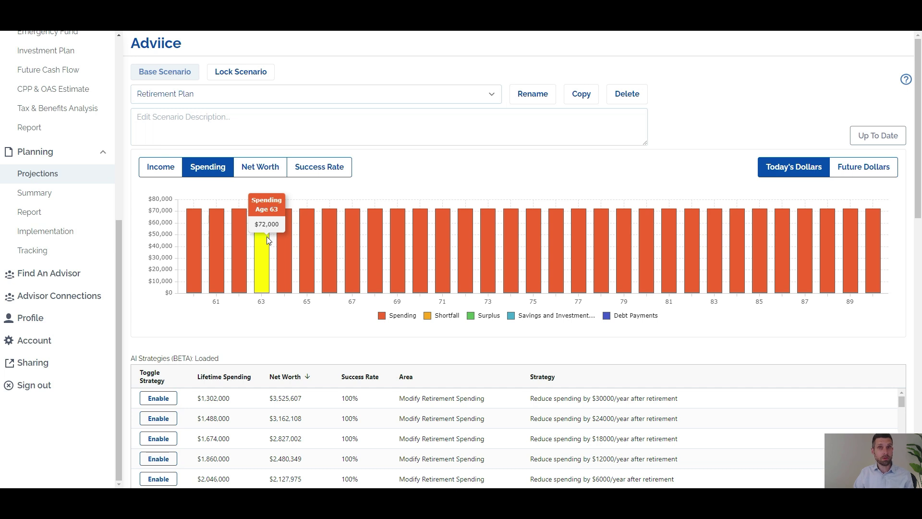
On the Expenses page, rename the Retirement snapshot as Go-Go Years, set its end age to 69 and save it
scroll(72, 246, up, 6)
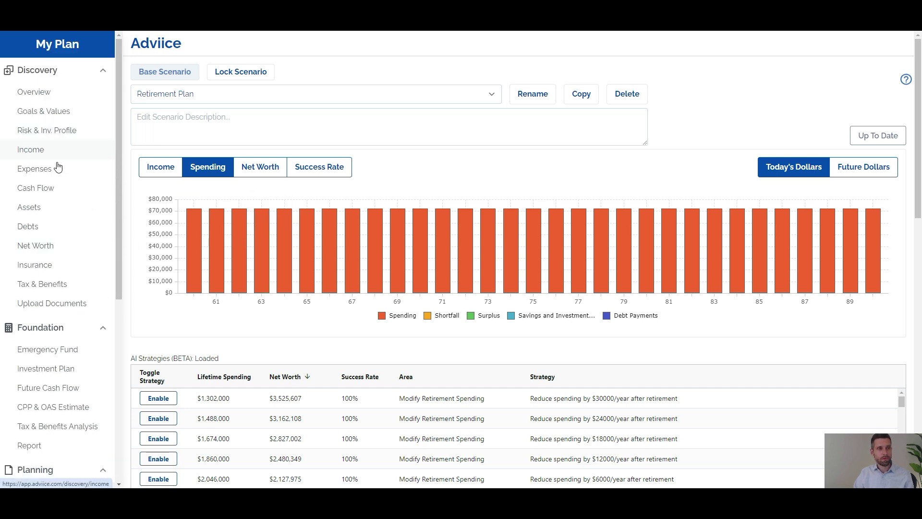
click(57, 170)
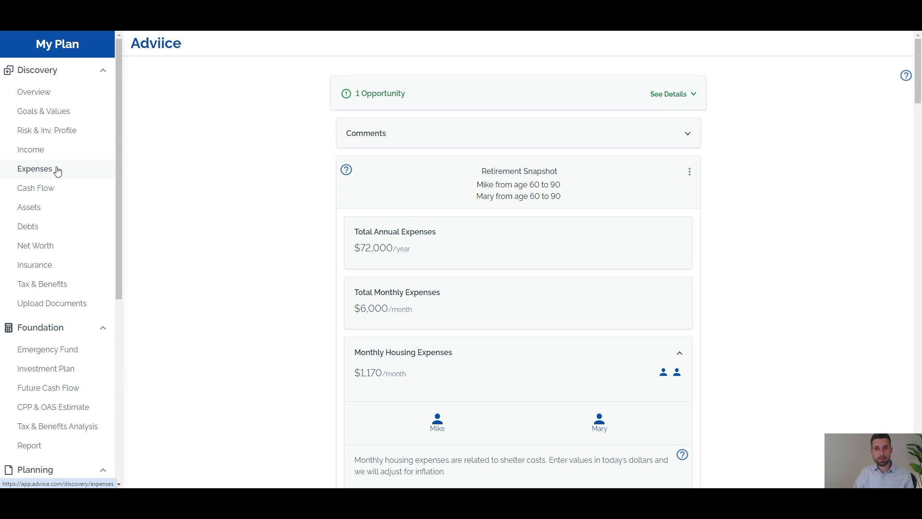
click(689, 175)
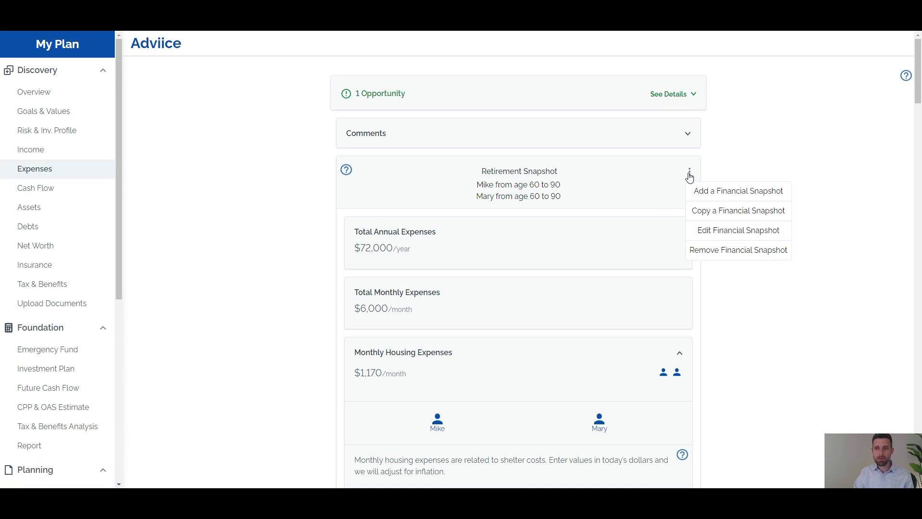
click(720, 233)
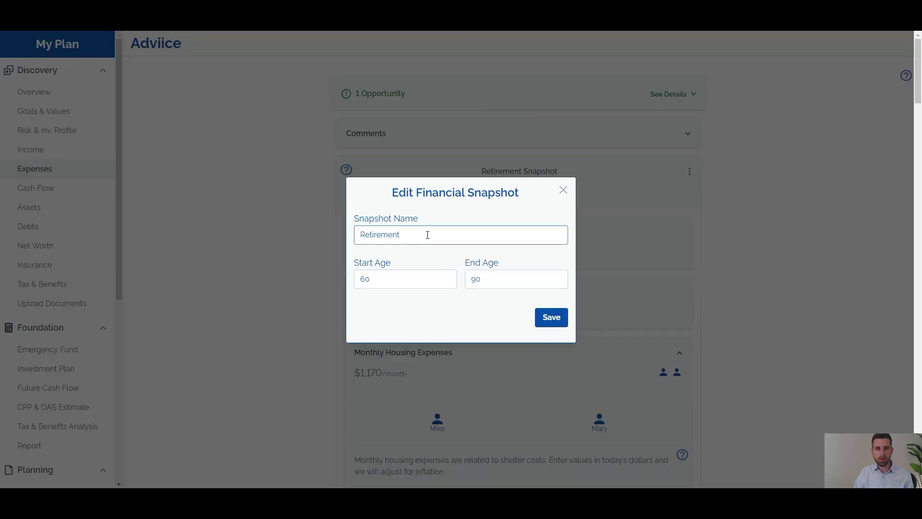
drag(428, 236, 363, 224)
text(Go-Go)
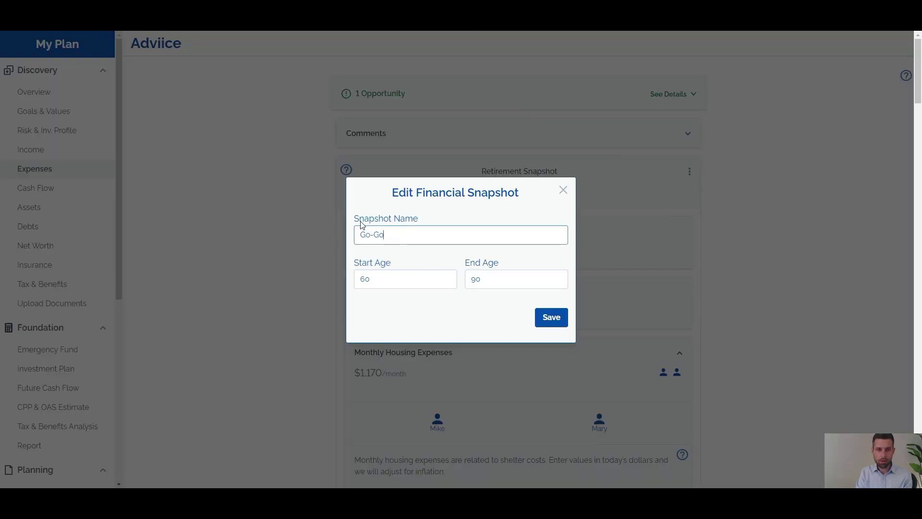
text( Years)
drag(482, 279, 467, 281)
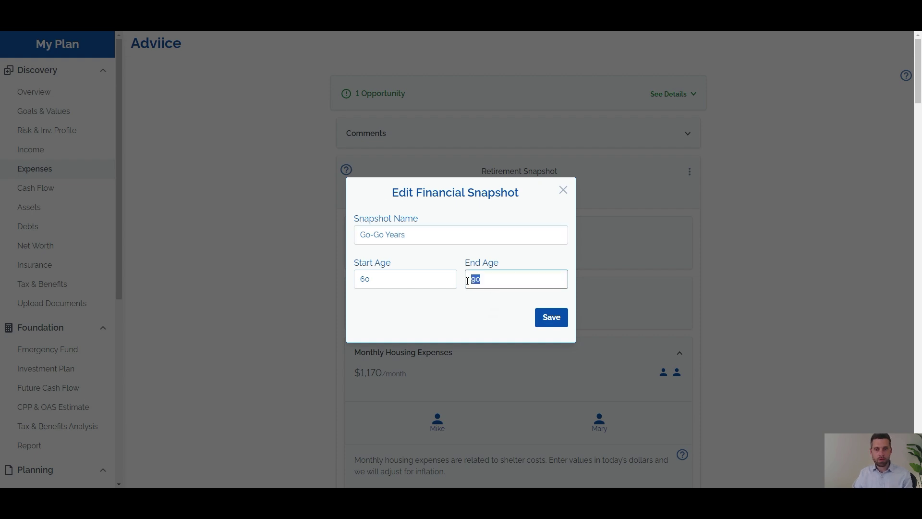
text(8)
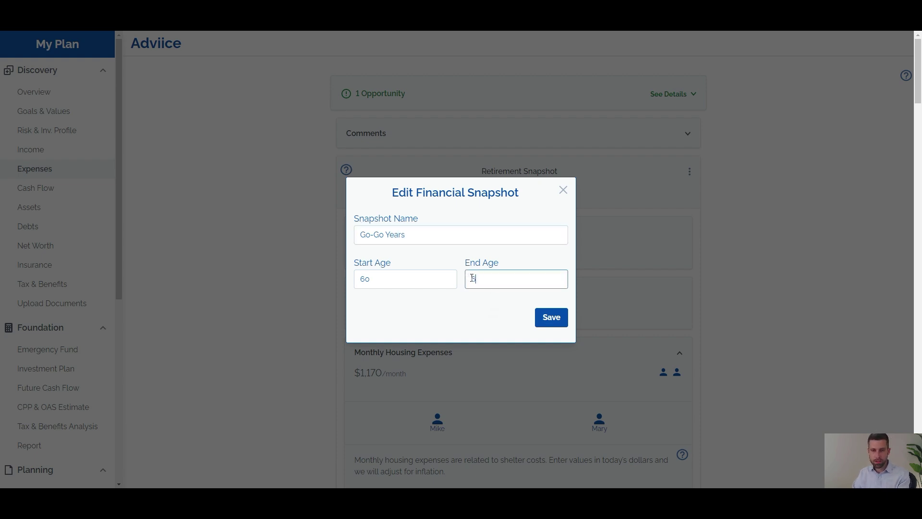
text(9)
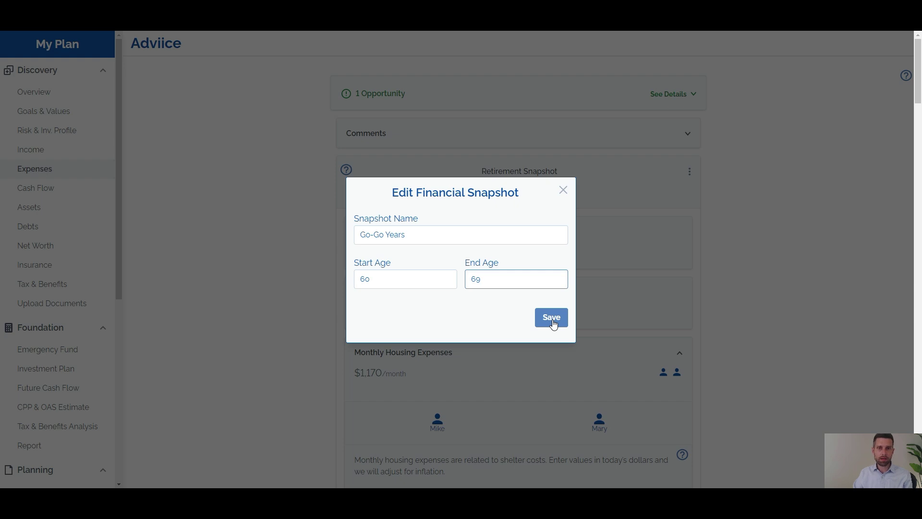
click(553, 323)
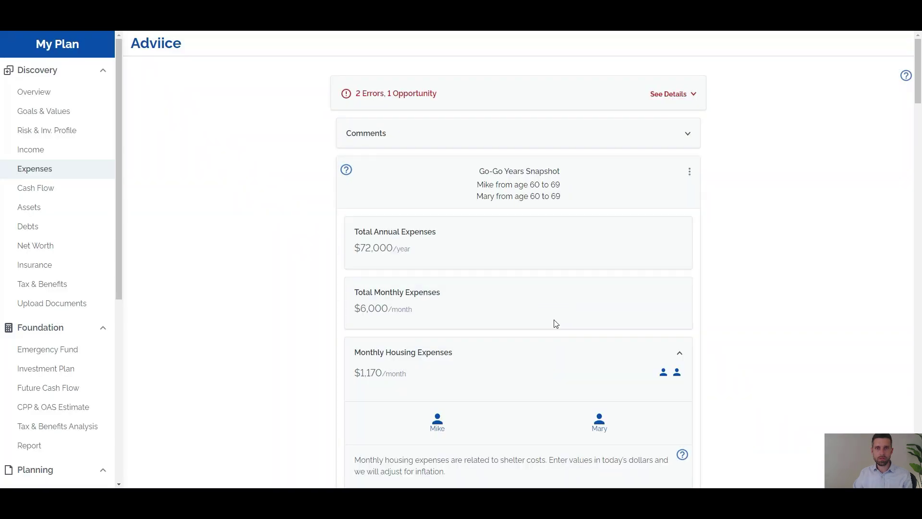
Copy the Go-Go Years snapshot as Slow-Go Years with start age 70 and end age 79
click(689, 172)
click(716, 212)
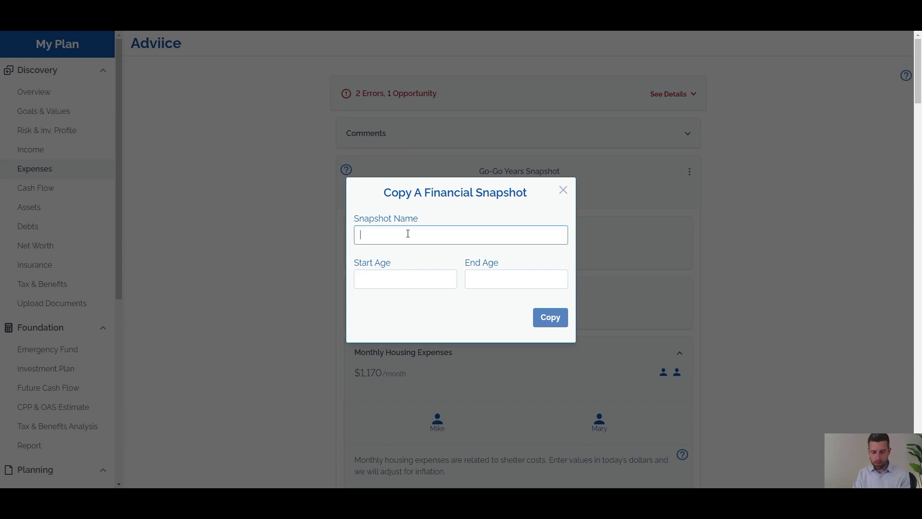
text(Slow)
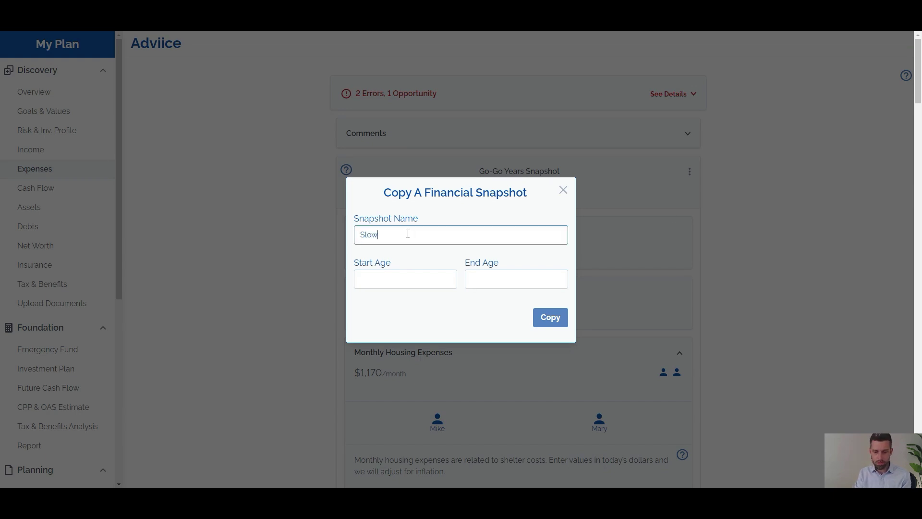
text(-Go Years)
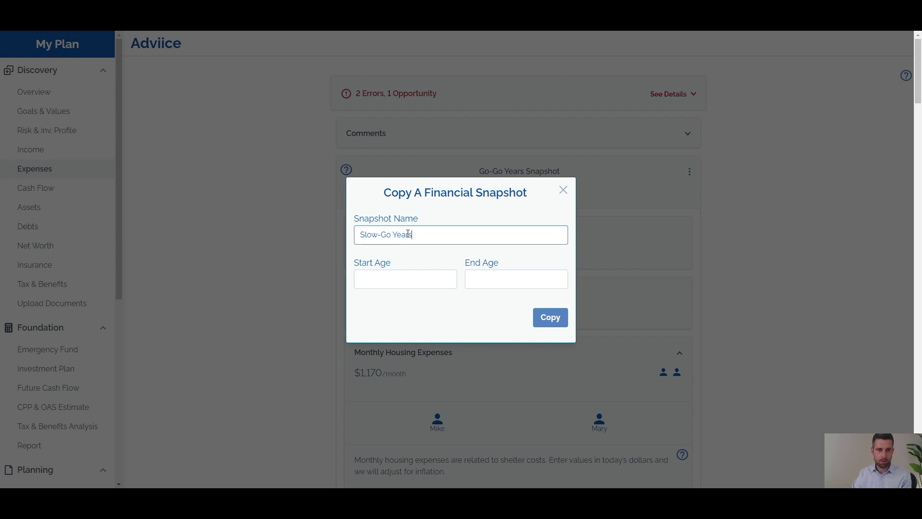
click(435, 278)
text(70)
click(487, 278)
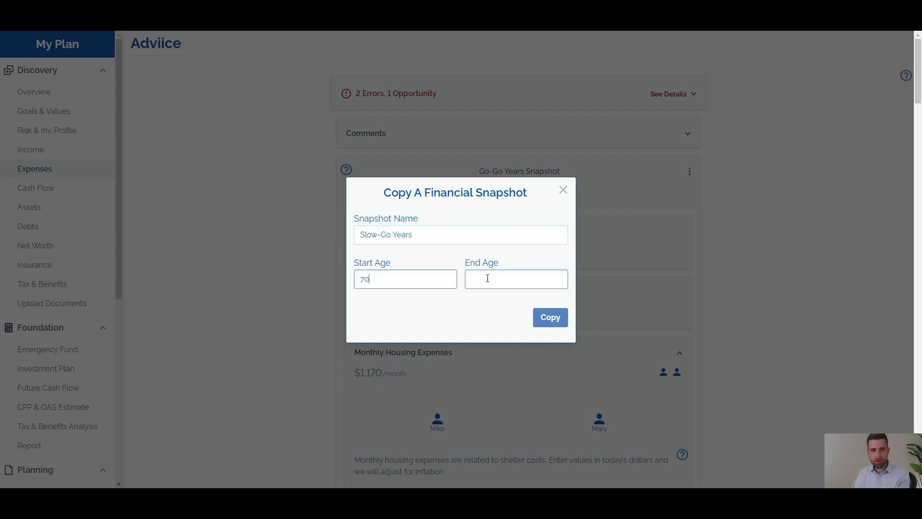
text(79)
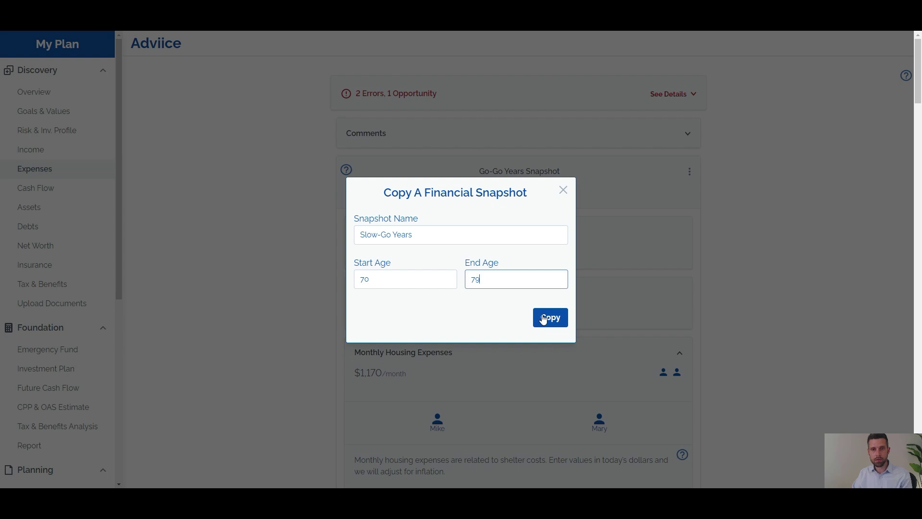
click(550, 318)
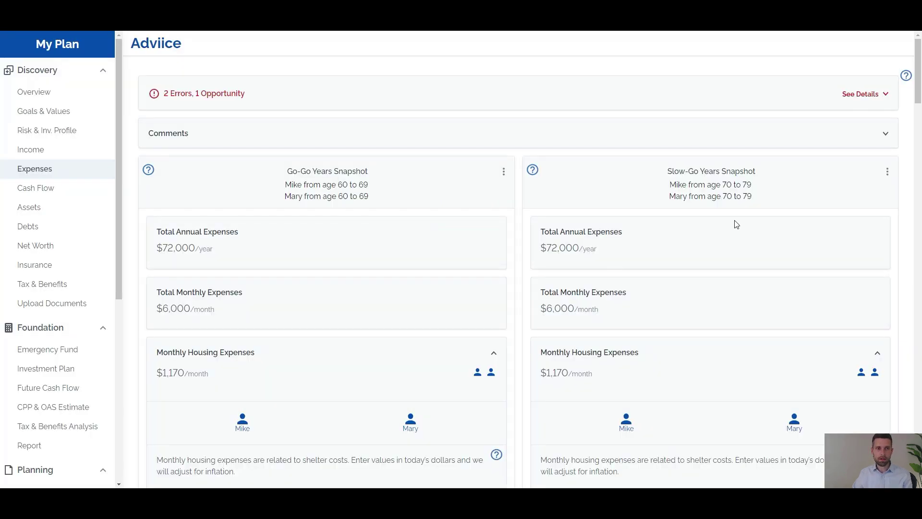
Copy the Slow-Go Years snapshot as No-Go Years with start age 80 and end age 90
click(888, 172)
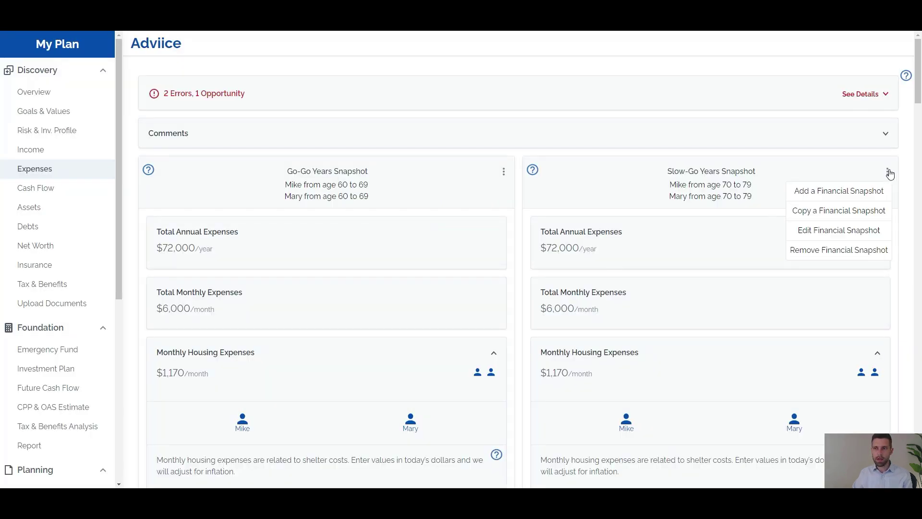
click(852, 211)
click(398, 235)
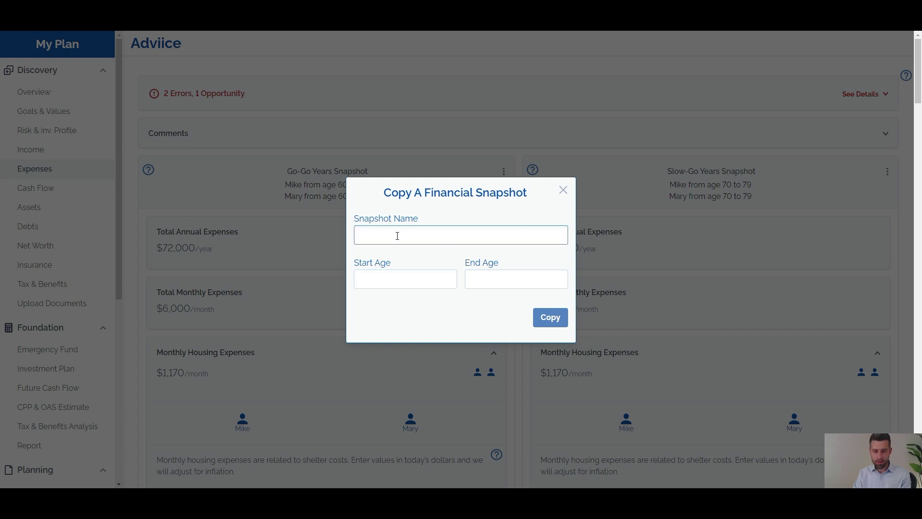
text(No-Go)
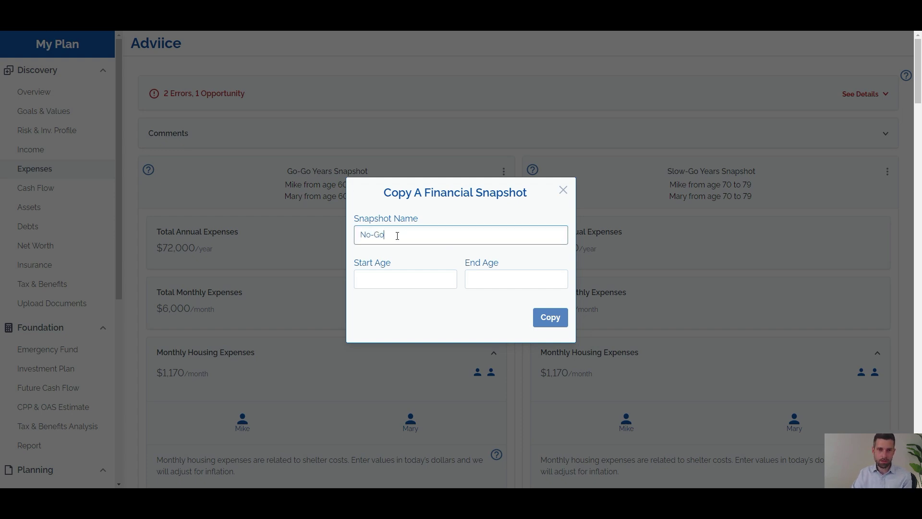
text( Years)
click(414, 276)
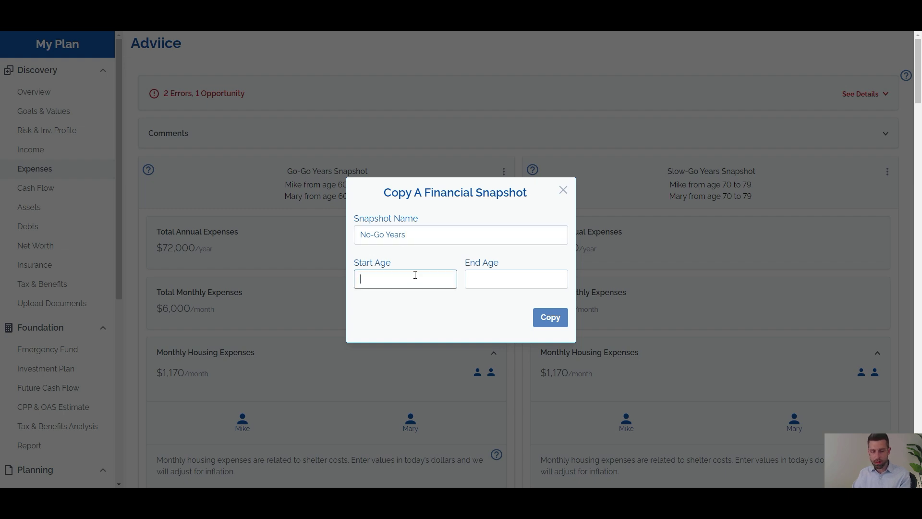
text(80)
click(473, 280)
text(90)
click(551, 316)
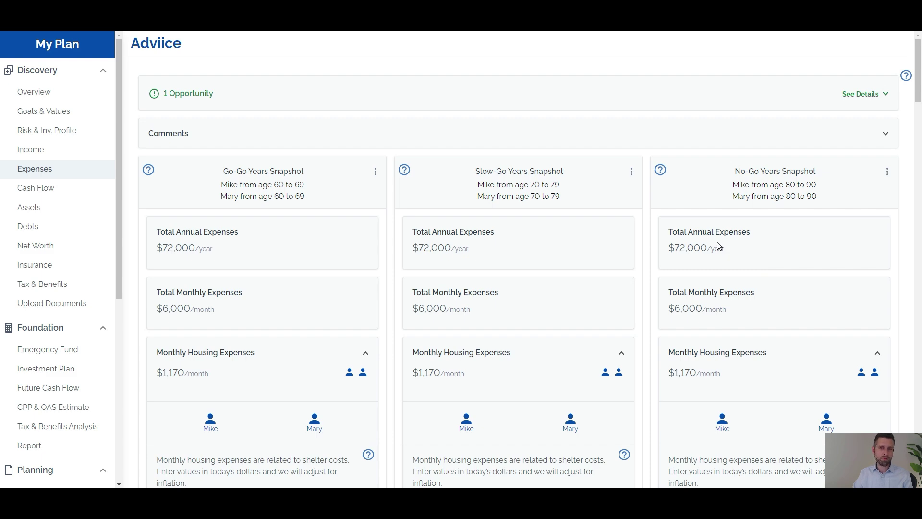
In the No-Go Years snapshot's monthly personal expenses, set Vacations And Travel to $125 for each spouse
scroll(717, 258, down, 10)
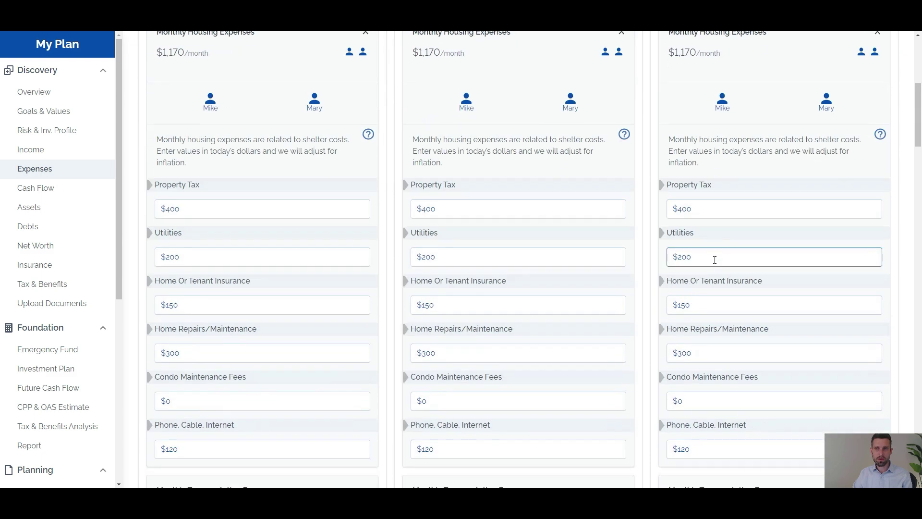
scroll(724, 216, up, 3)
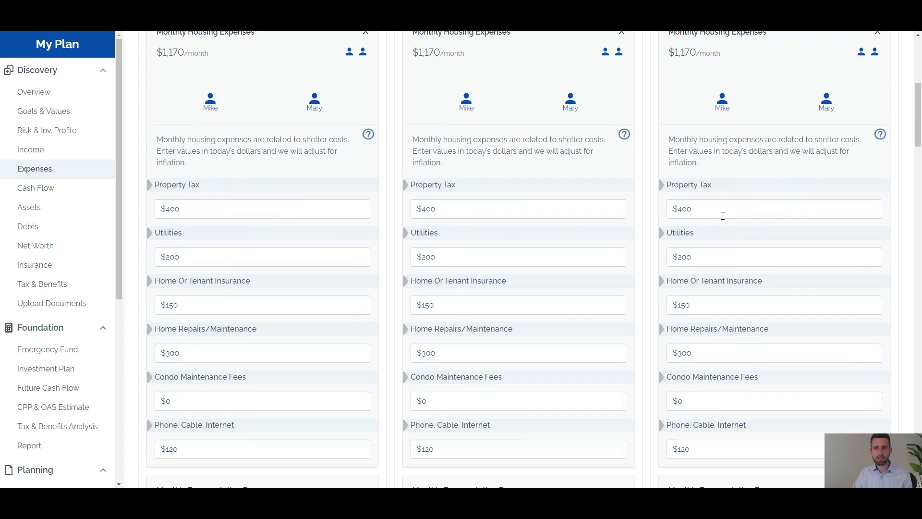
click(714, 255)
scroll(712, 256, down, 10)
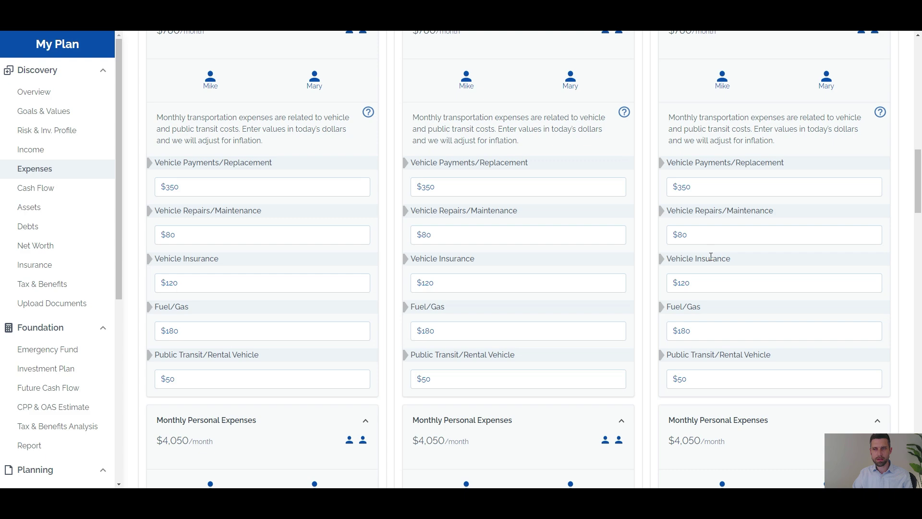
scroll(712, 256, down, 10)
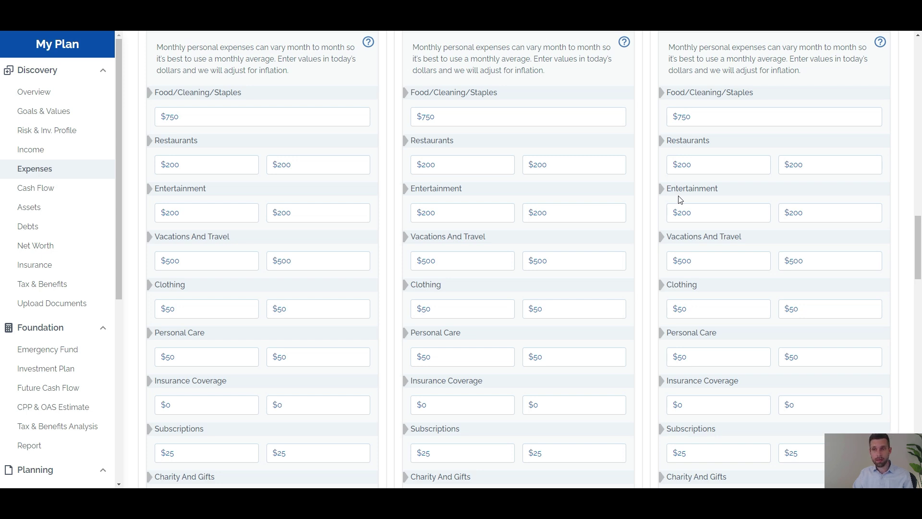
drag(704, 262, 680, 265)
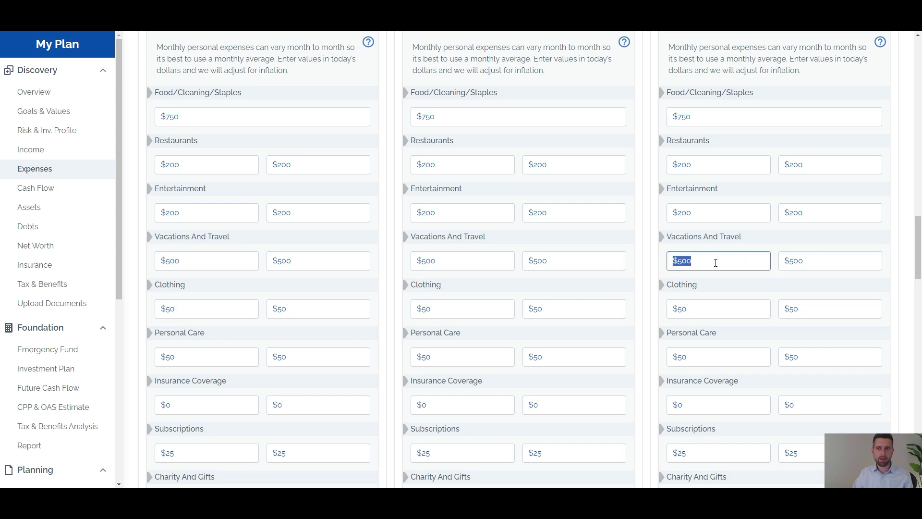
text(125)
drag(737, 262, 669, 262)
key(ctrl+c)
drag(813, 260, 784, 261)
key(ctrl+v)
click(781, 238)
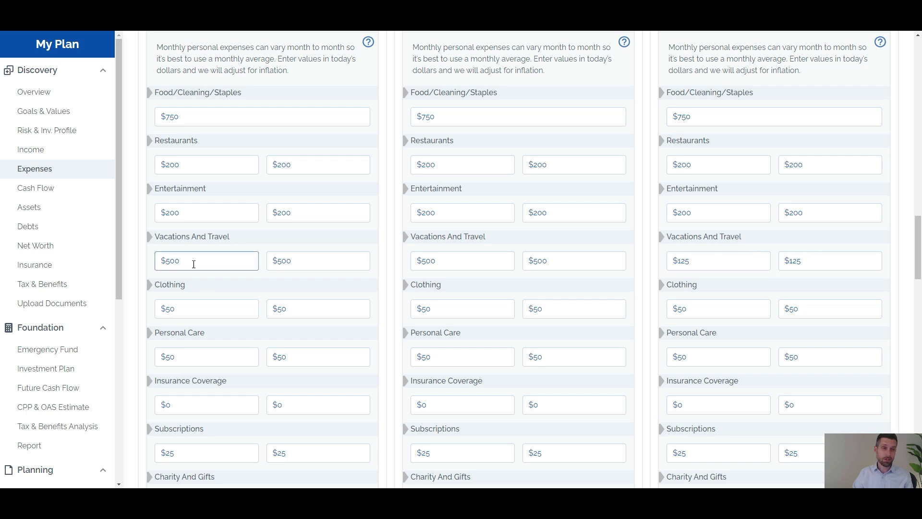
Set Vacations And Travel in the Go-Go Years snapshot to $875 for each spouse and check the snapshots' total expenses
drag(187, 264, 162, 265)
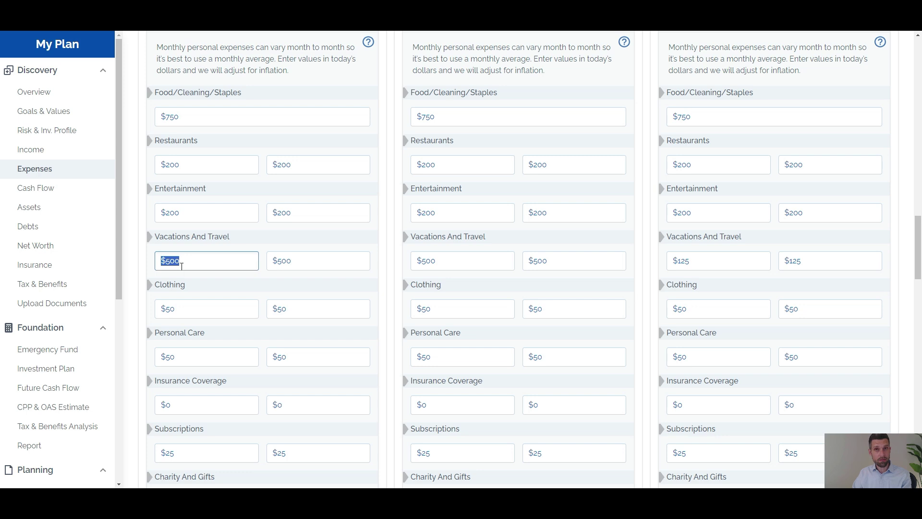
text(875)
drag(200, 264, 150, 265)
key(ctrl+c)
drag(305, 261, 275, 262)
key(ctrl+v)
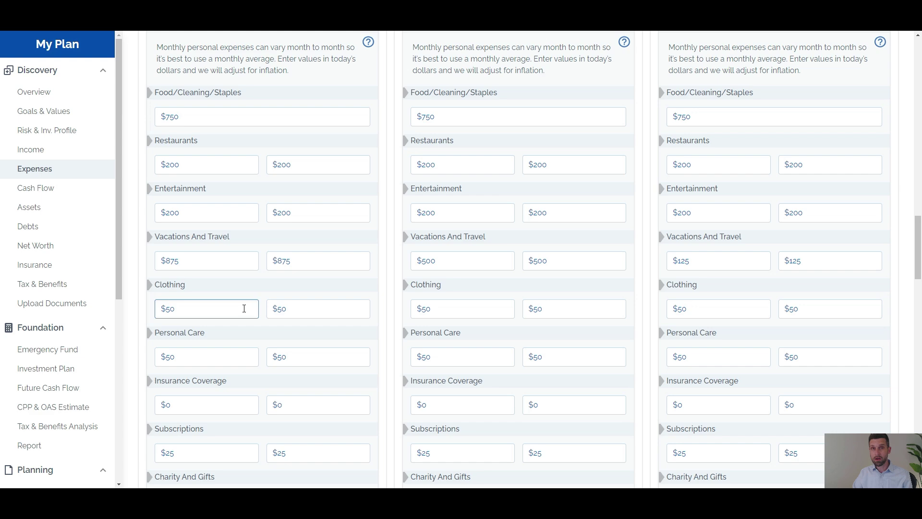
scroll(293, 371, down, 3)
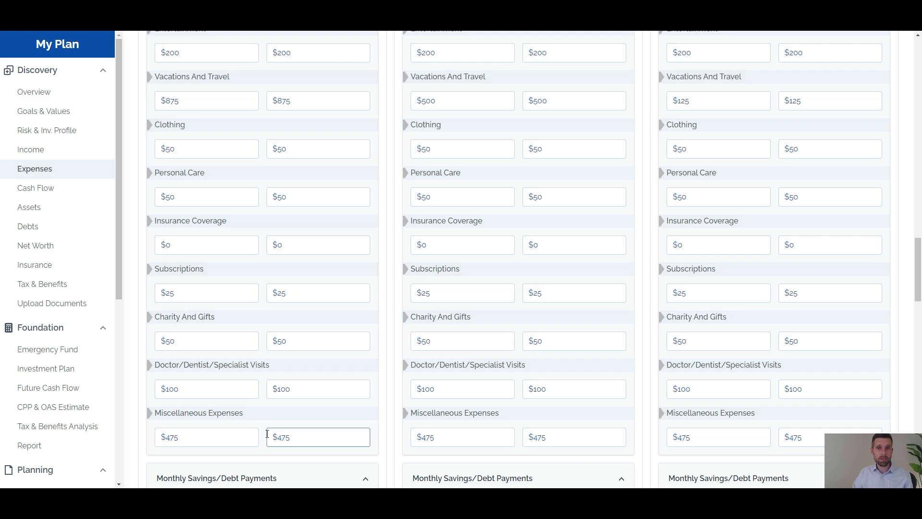
scroll(268, 434, up, 20)
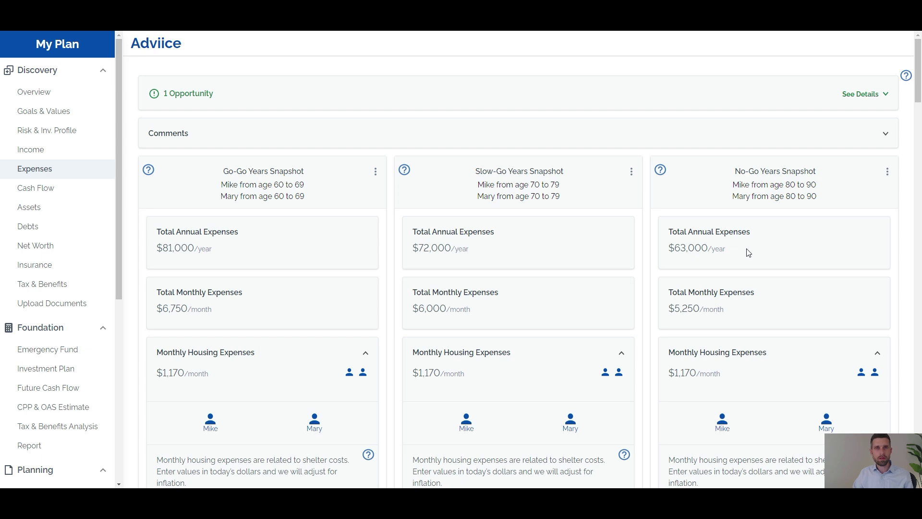
Return to the planning projections and review the Retirement Plan's spending at age 70 and TFSA income at age 76
scroll(72, 307, down, 6)
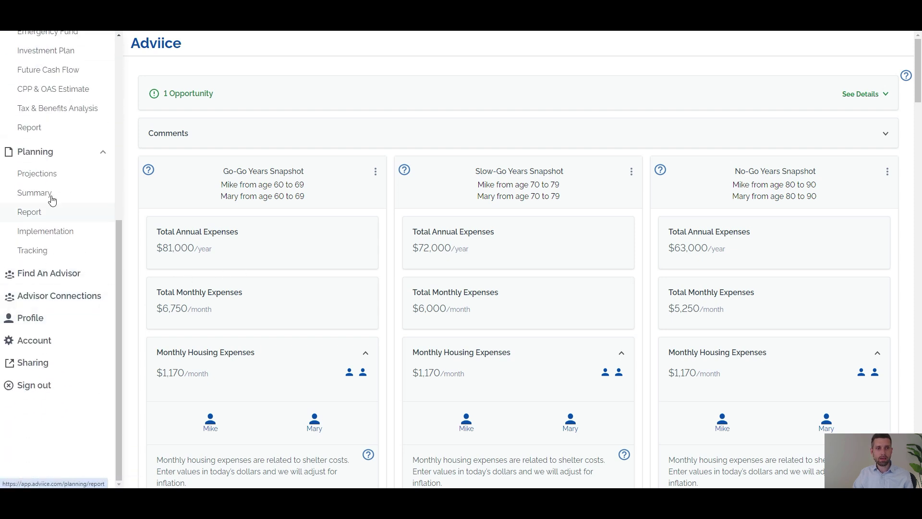
click(49, 175)
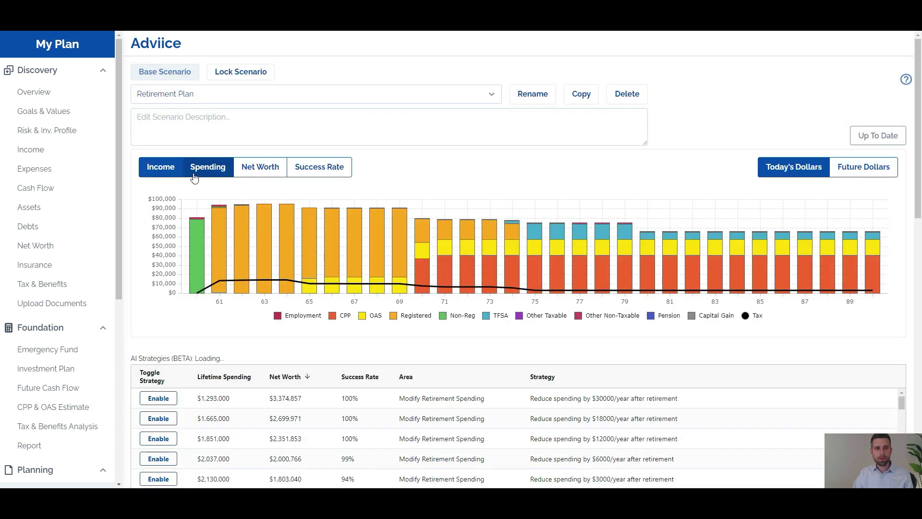
click(206, 177)
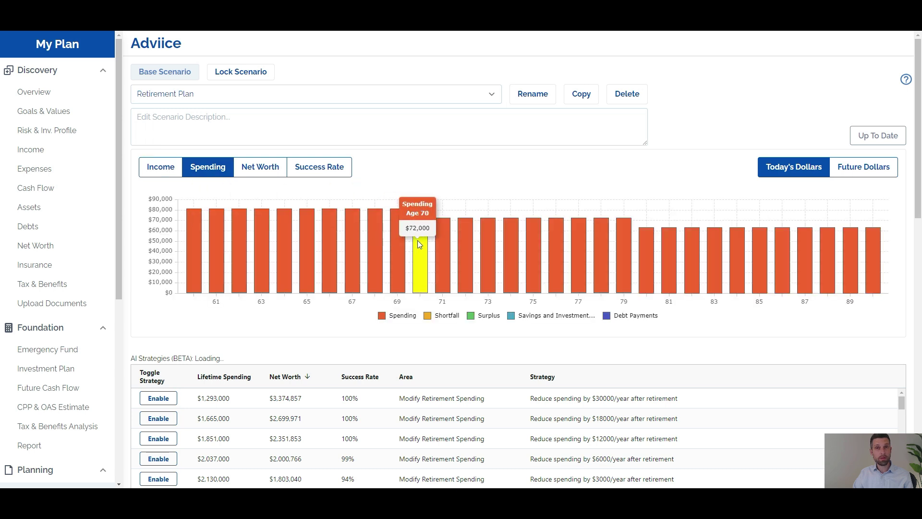
click(180, 173)
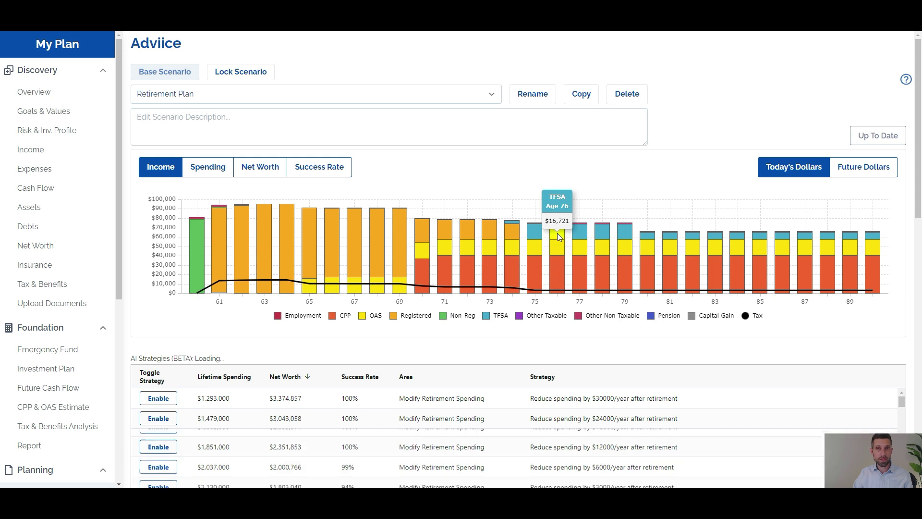
Examine the net worth chart at age 80 and the success rate chart, ending on the spending at age 61
click(266, 172)
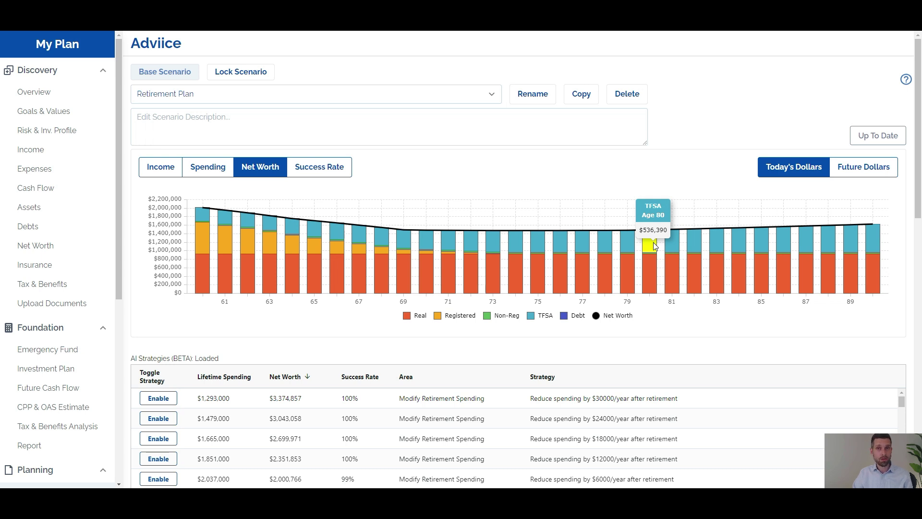
click(299, 171)
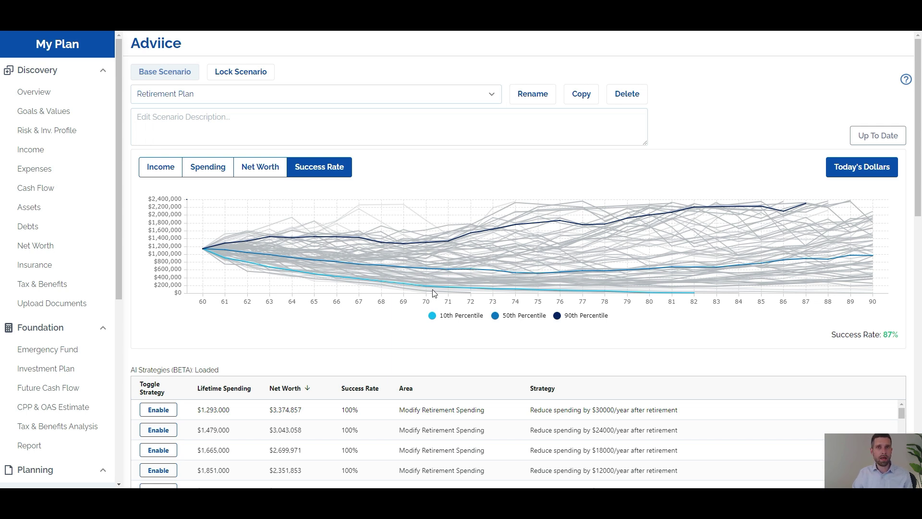
click(225, 173)
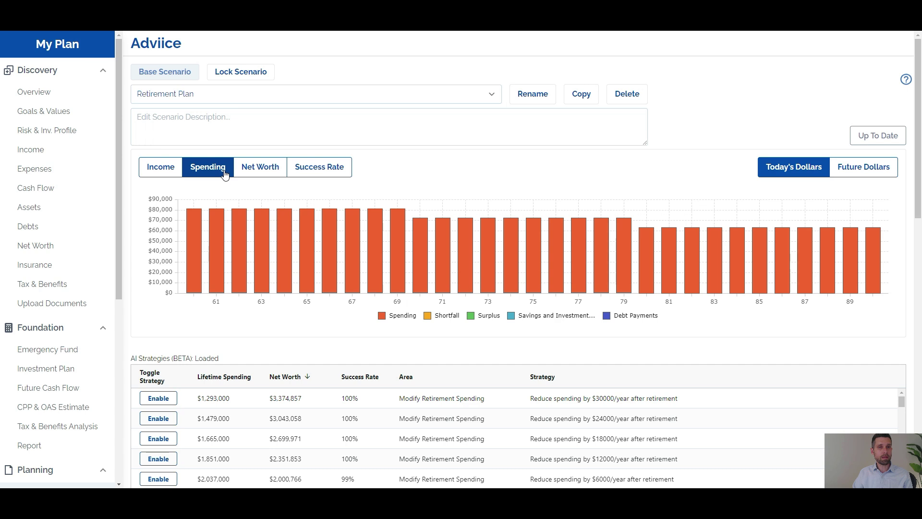
mouse_move(214, 224)
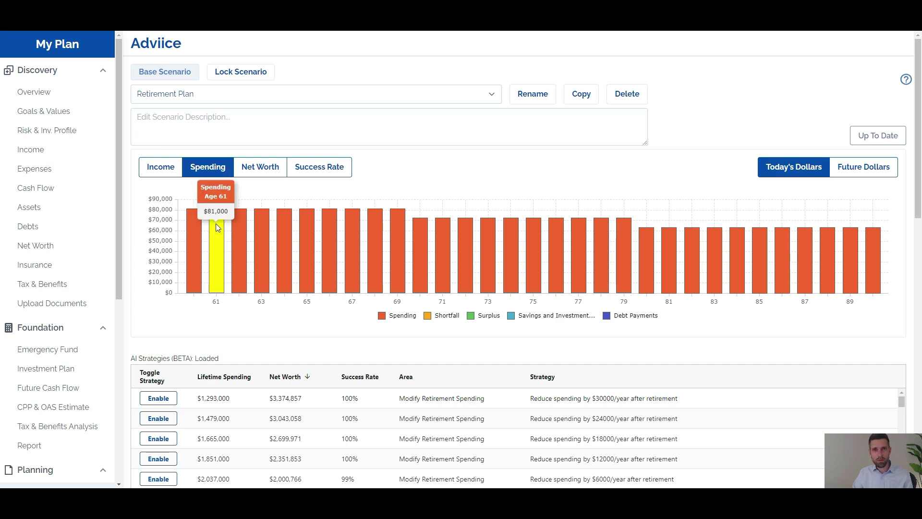